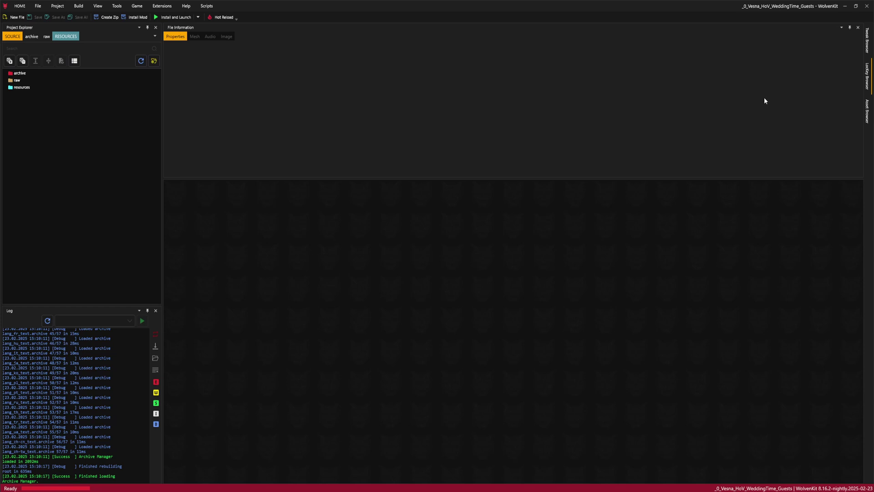
Browse the game archive to base\characters\appearances\main_npc and open corpo__generic_wa.app for reference
{"action": "left_click", "coordinate": [867, 111]}
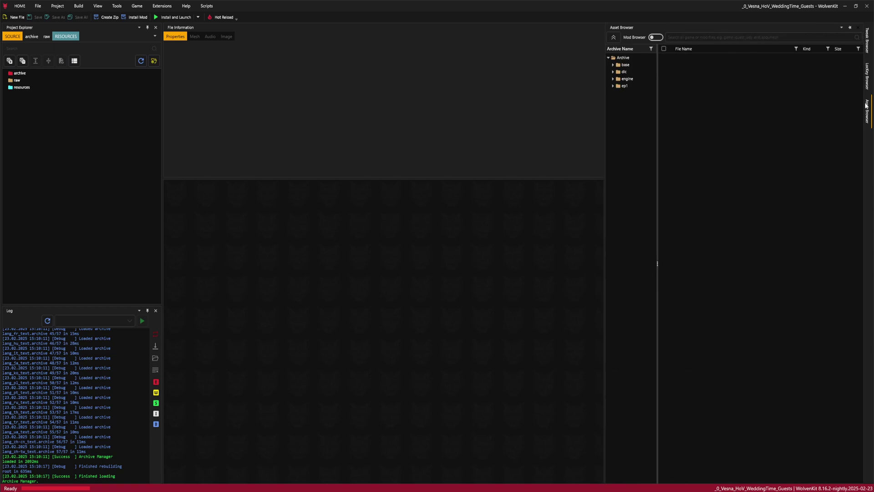
{"action": "left_click", "coordinate": [624, 64]}
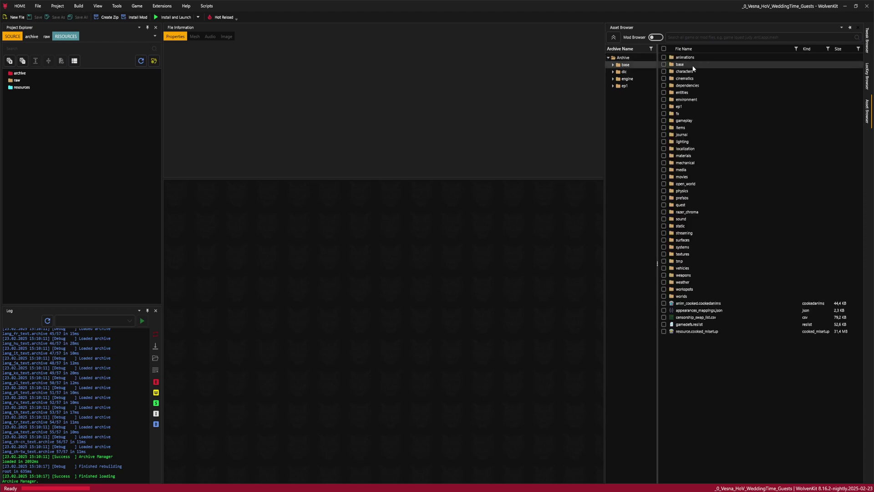
{"action": "left_click", "coordinate": [685, 73]}
{"action": "double_click", "coordinate": [685, 72]}
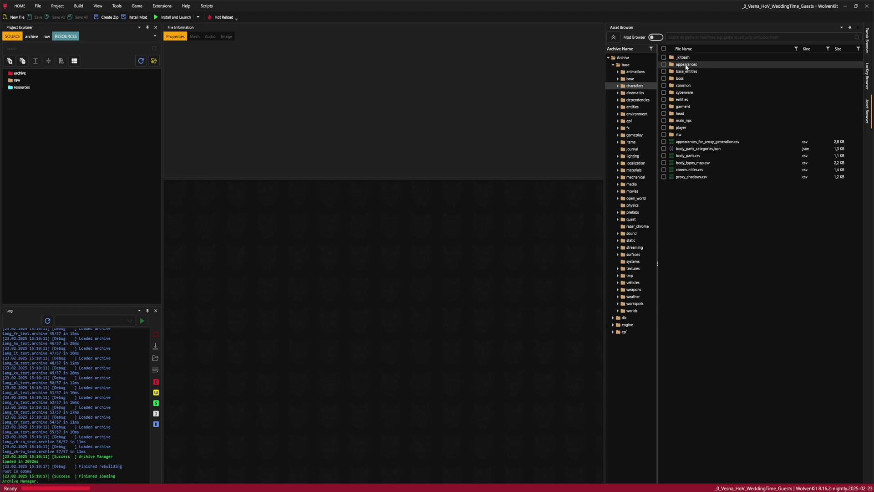
{"action": "left_click", "coordinate": [685, 100]}
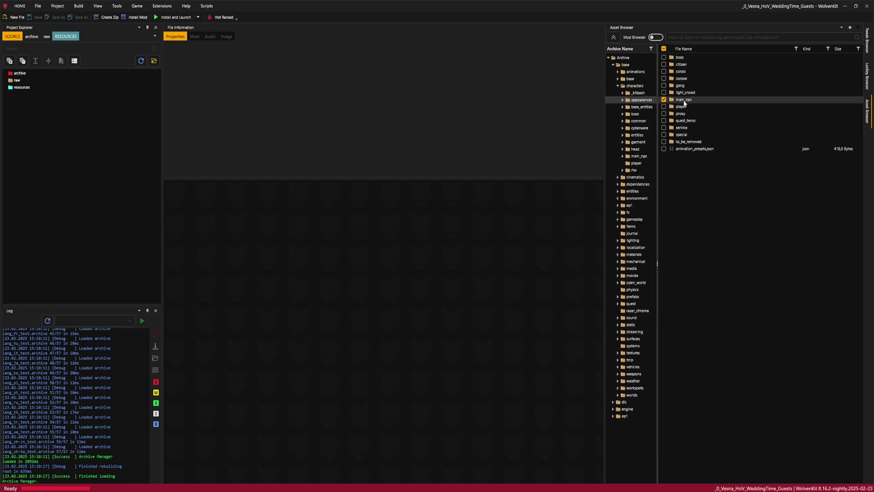
{"action": "double_click", "coordinate": [684, 100]}
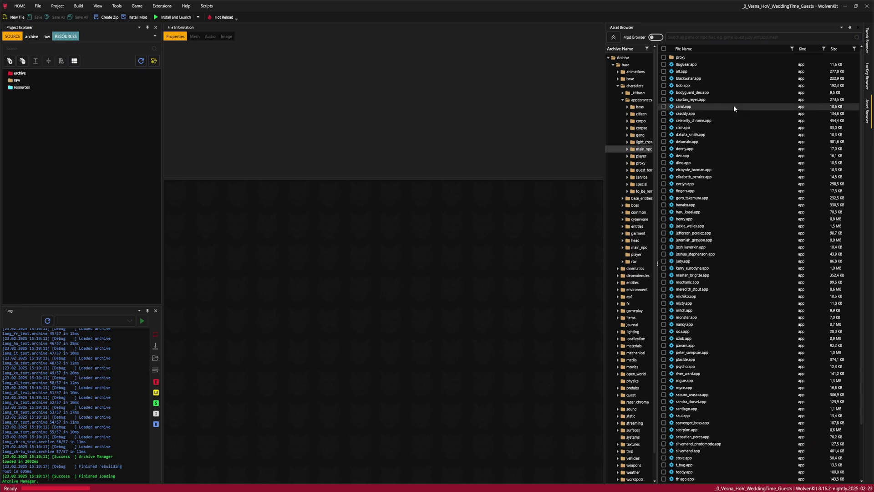
{"action": "scroll", "coordinate": [696, 181], "scroll_direction": "down", "scroll_amount": 3}
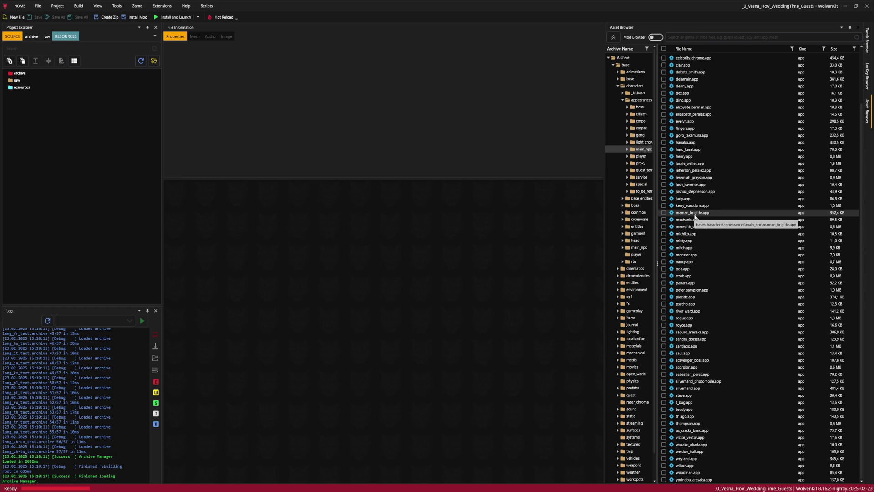
{"action": "left_click", "coordinate": [641, 99]}
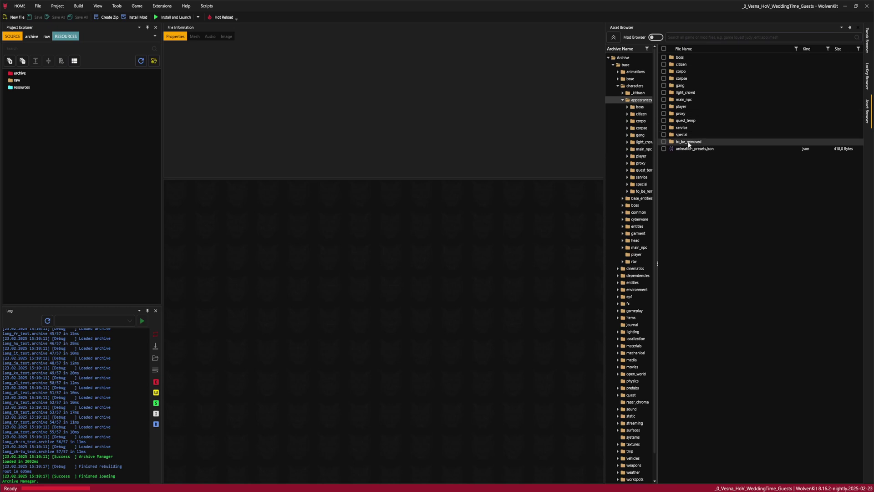
{"action": "double_click", "coordinate": [682, 71]}
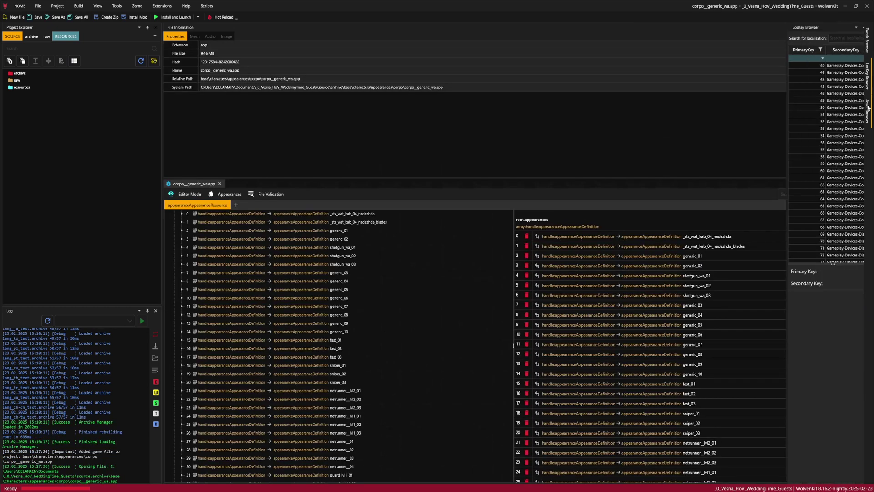
Add rogue.app from the main_npc appearance files to the project
{"action": "left_click", "coordinate": [867, 107]}
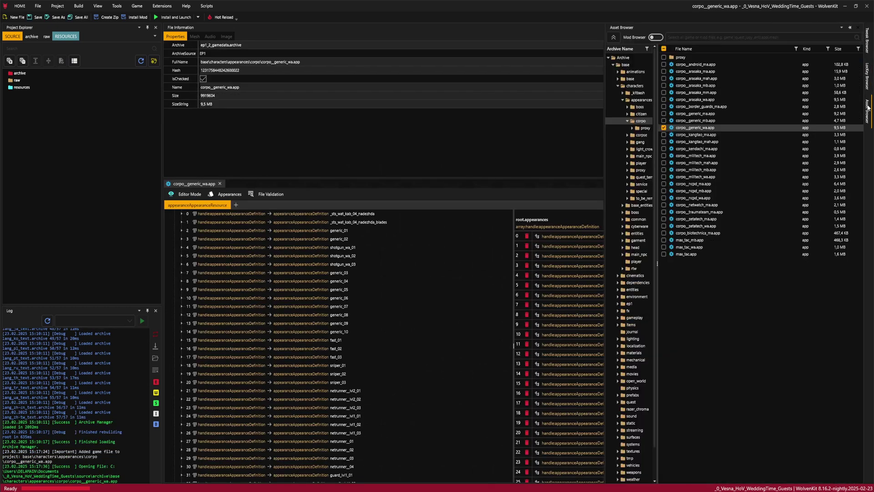
{"action": "left_click", "coordinate": [644, 156]}
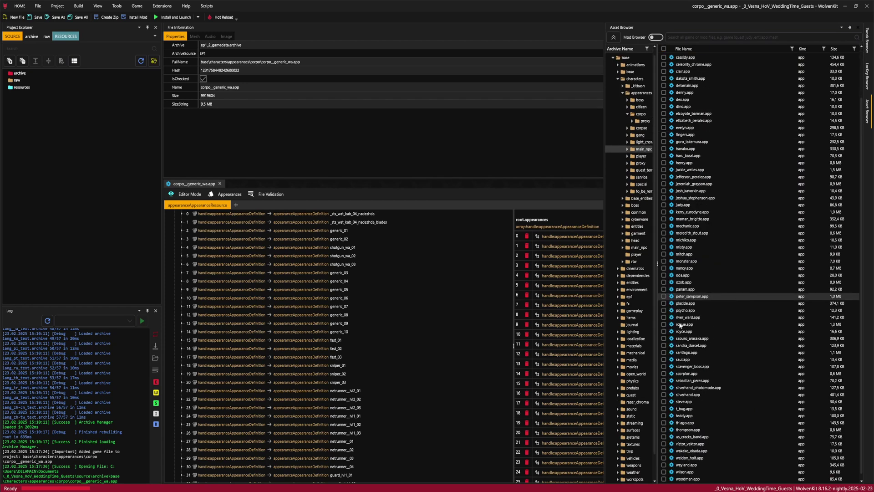
{"action": "double_click", "coordinate": [690, 325]}
Create a hov_custom_npc_wedding folder inside archive and move rogue.app into it
{"action": "left_click", "coordinate": [45, 110]}
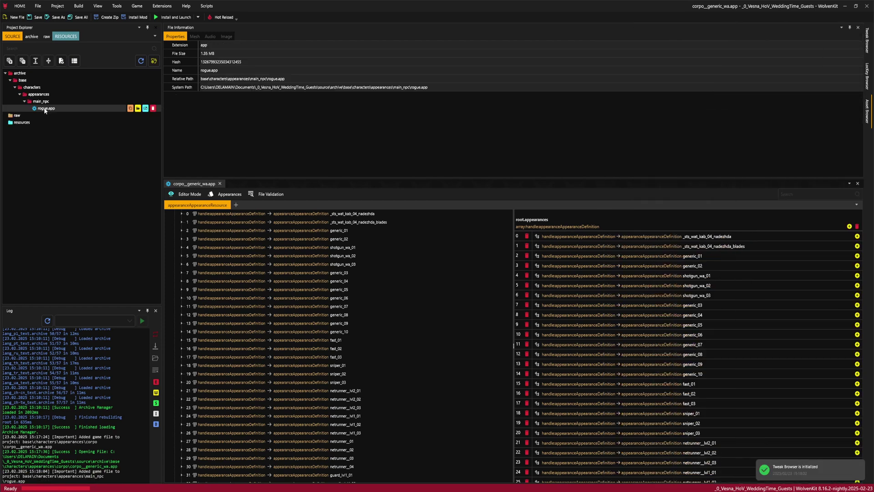
{"action": "left_click", "coordinate": [19, 73]}
{"action": "left_click", "coordinate": [138, 73]}
{"action": "right_click", "coordinate": [511, 279]}
{"action": "mouse_move", "coordinate": [546, 366]}
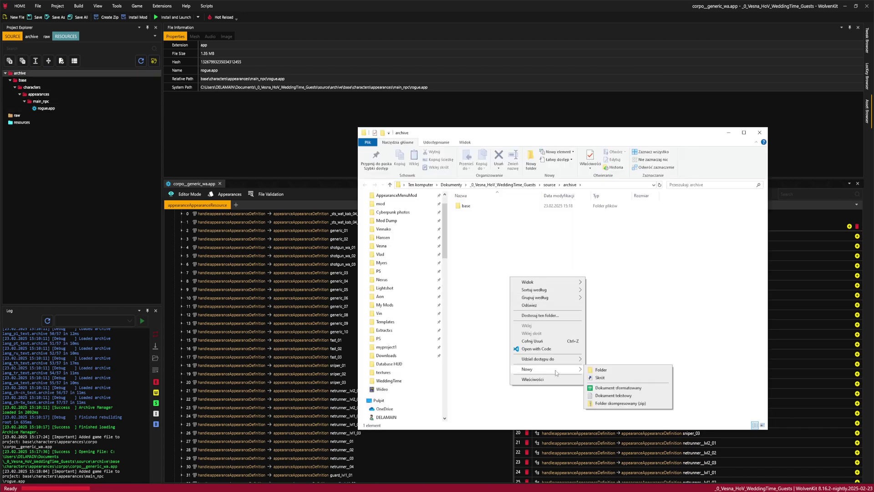
{"action": "left_click", "coordinate": [629, 371]}
{"action": "type", "text": "hov_custom_npc"}
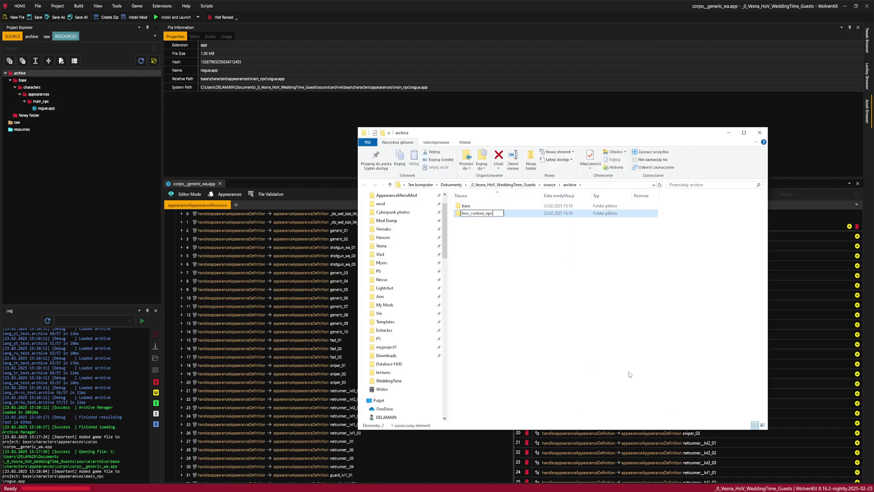
{"action": "type", "text": "_wedding"}
{"action": "key", "text": "Return"}
{"action": "left_click_drag", "start_coordinate": [46, 108], "coordinate": [42, 114]}
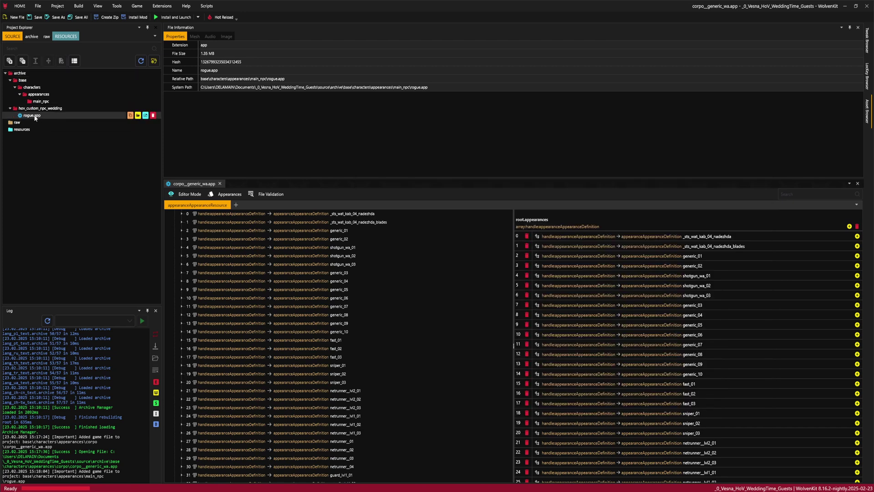
Send the leftover base folder to the Recycle Bin, then open rogue.app for editing
{"action": "left_click", "coordinate": [23, 80]}
{"action": "key", "text": "Delete"}
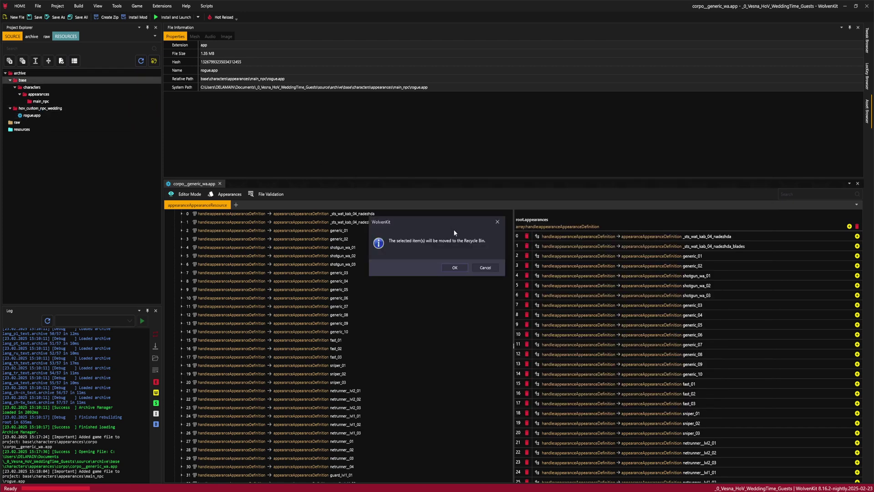
{"action": "left_click", "coordinate": [455, 268]}
{"action": "left_click", "coordinate": [30, 87]}
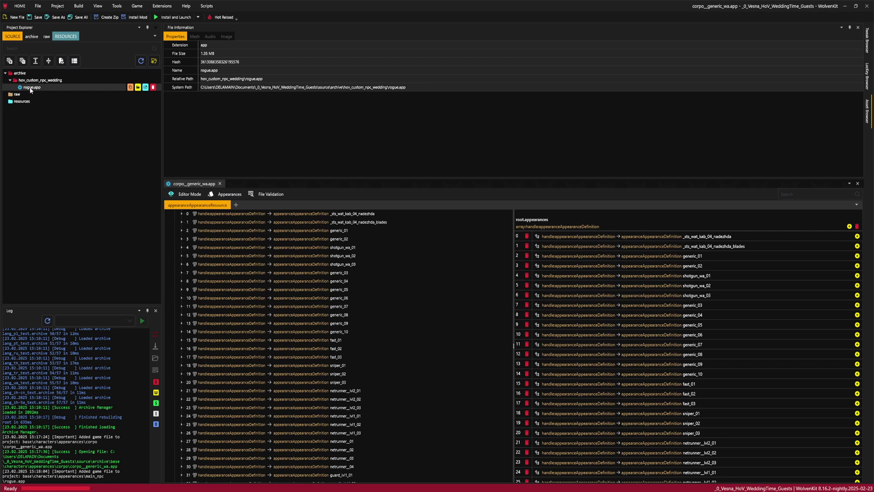
{"action": "double_click", "coordinate": [31, 88]}
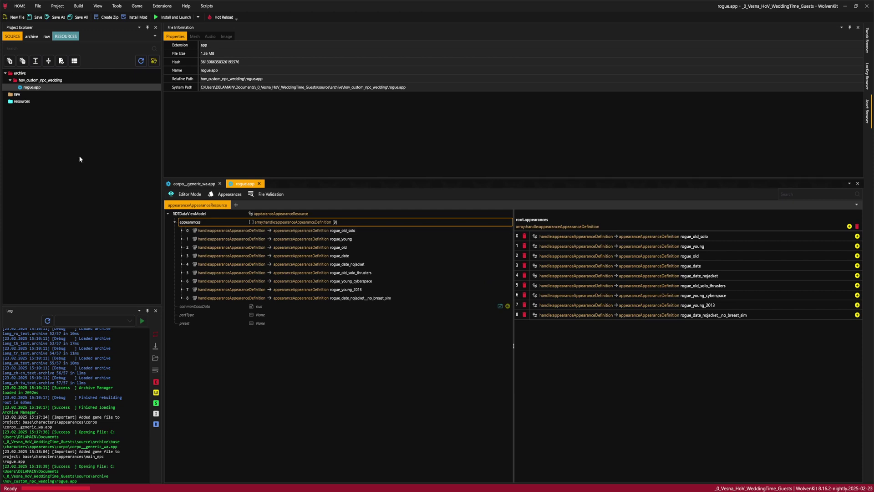
Delete every appearance except rogue_date, rename it rogue_wedding_guest, and expand its 41 components
{"action": "key", "text": "Down"}
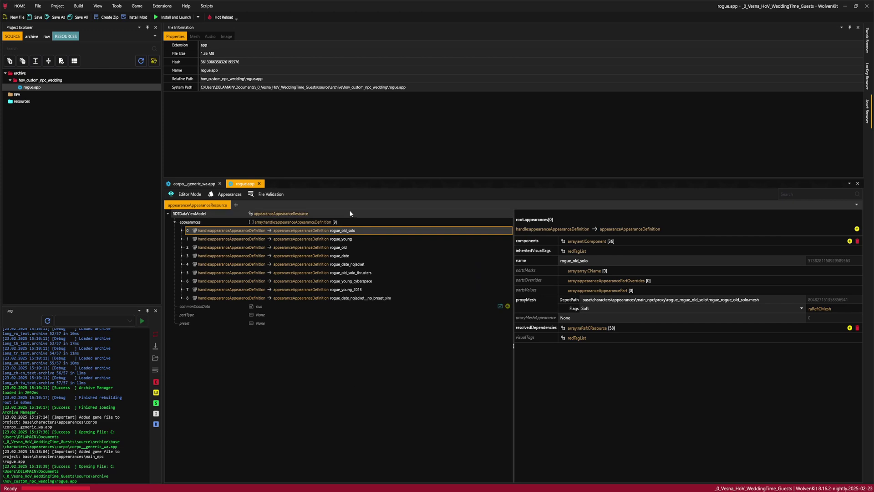
{"action": "left_click", "coordinate": [337, 247], "text": "shift"}
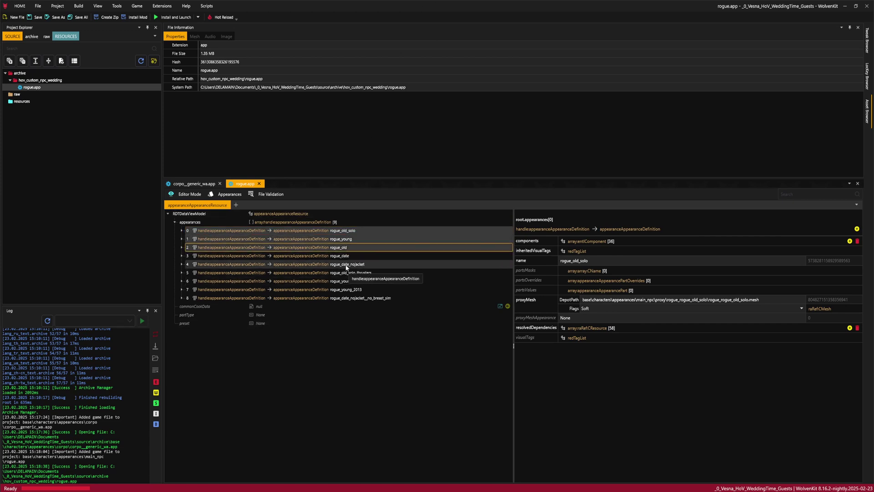
{"action": "key", "text": "Delete"}
{"action": "left_click_drag", "start_coordinate": [599, 260], "coordinate": [573, 269]}
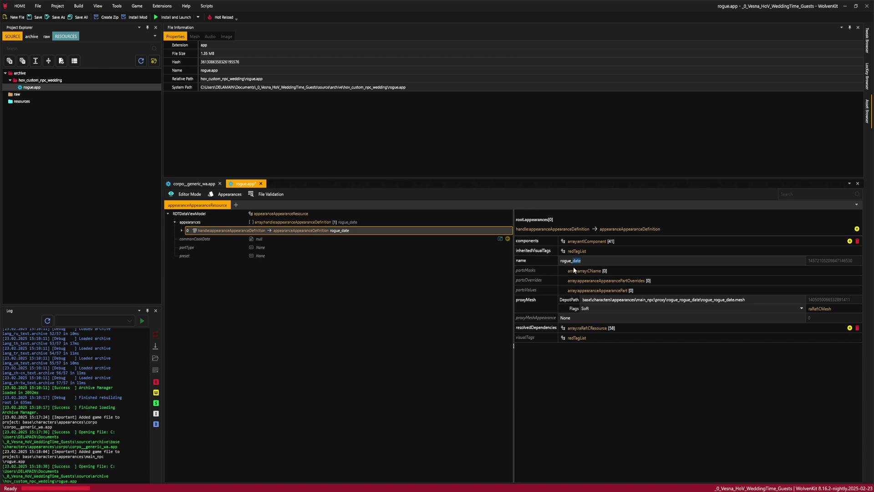
{"action": "type", "text": "wedding_guest"}
{"action": "left_click", "coordinate": [181, 230]}
{"action": "left_click", "coordinate": [188, 238]}
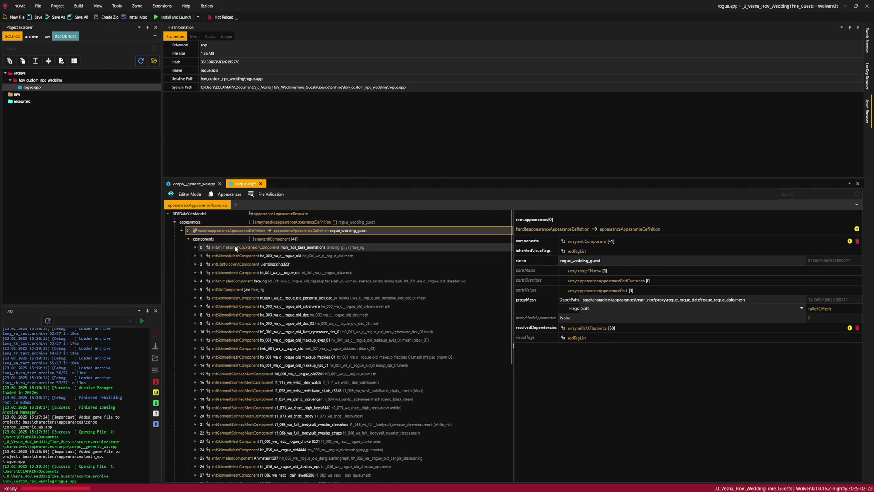
Delete the sweater_straps and choker6231 components from the rogue_wedding_guest components list
{"action": "scroll", "coordinate": [216, 246], "scroll_direction": "down", "scroll_amount": 1}
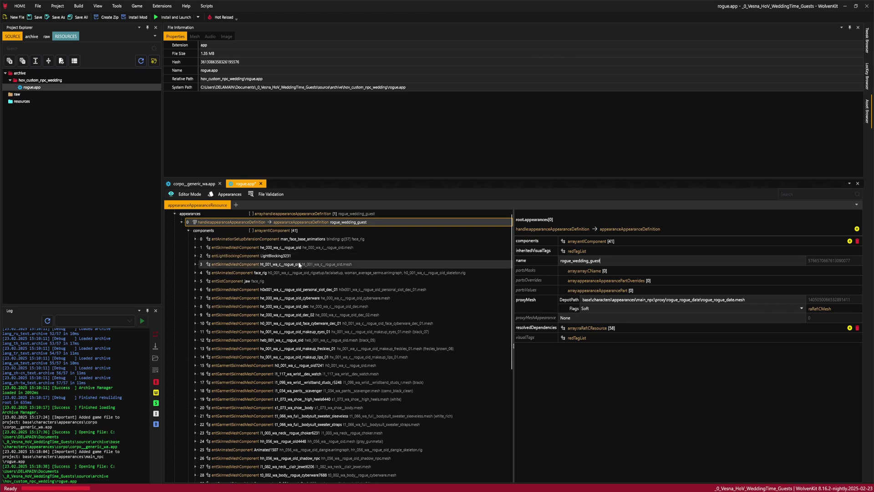
{"action": "scroll", "coordinate": [267, 289], "scroll_direction": "down", "scroll_amount": 2}
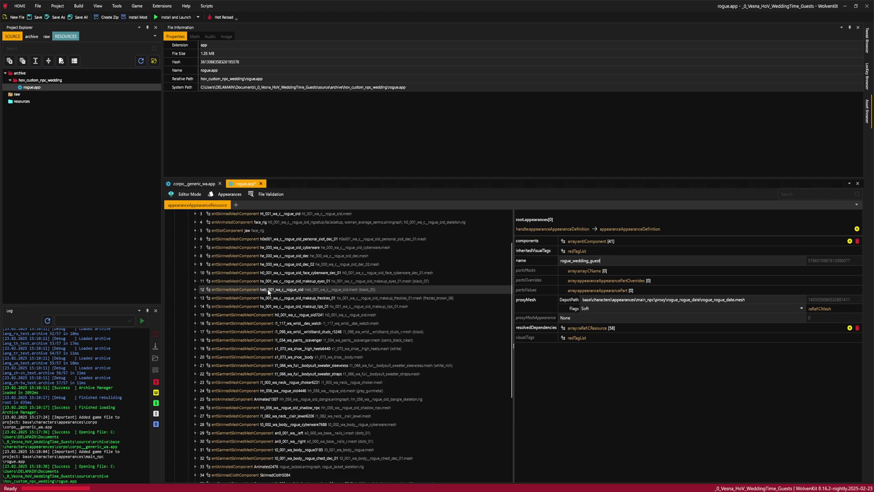
{"action": "scroll", "coordinate": [329, 357], "scroll_direction": "down", "scroll_amount": 3}
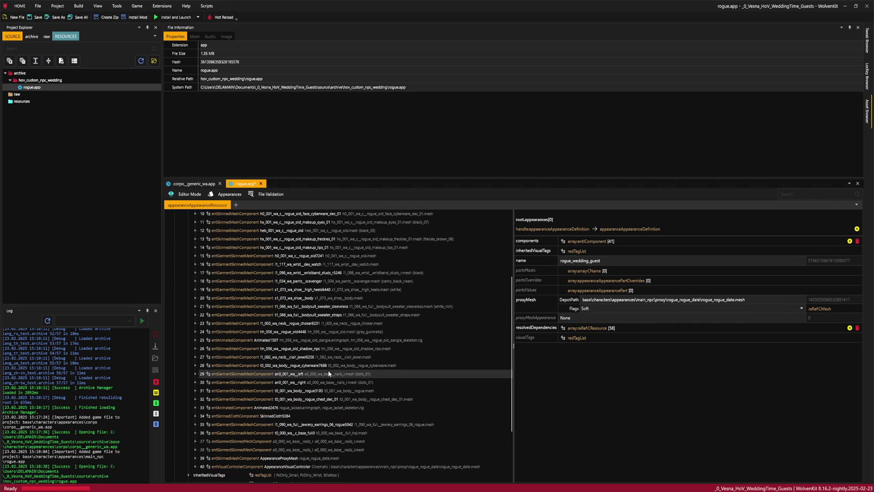
{"action": "scroll", "coordinate": [347, 382], "scroll_direction": "up", "scroll_amount": 1}
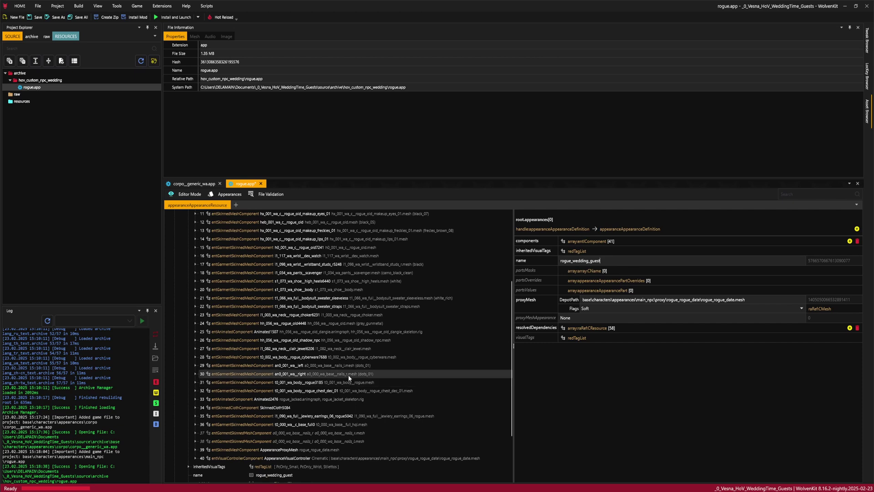
{"action": "scroll", "coordinate": [319, 322], "scroll_direction": "up", "scroll_amount": 1}
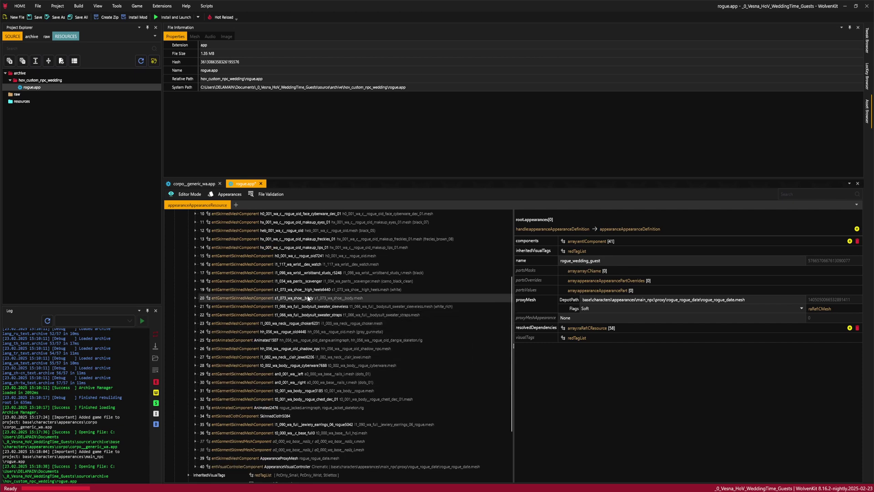
{"action": "scroll", "coordinate": [309, 303], "scroll_direction": "up", "scroll_amount": 1}
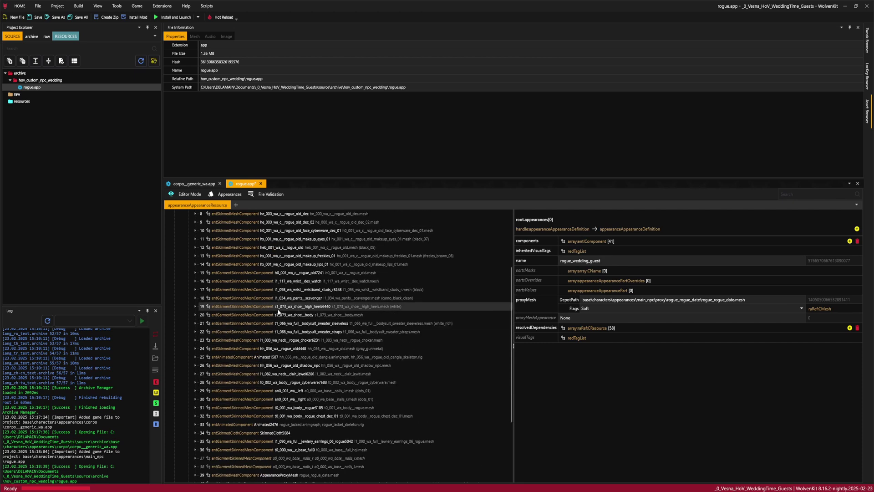
{"action": "scroll", "coordinate": [287, 310], "scroll_direction": "up", "scroll_amount": 2}
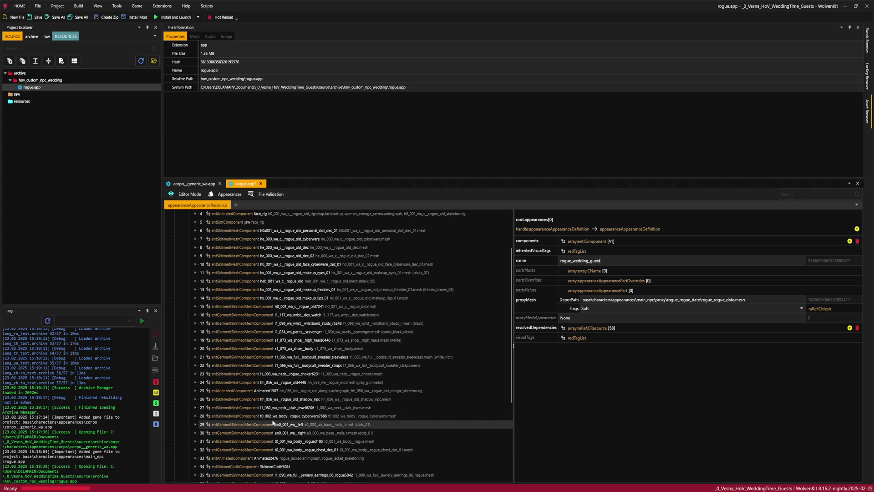
{"action": "scroll", "coordinate": [275, 336], "scroll_direction": "down", "scroll_amount": 1}
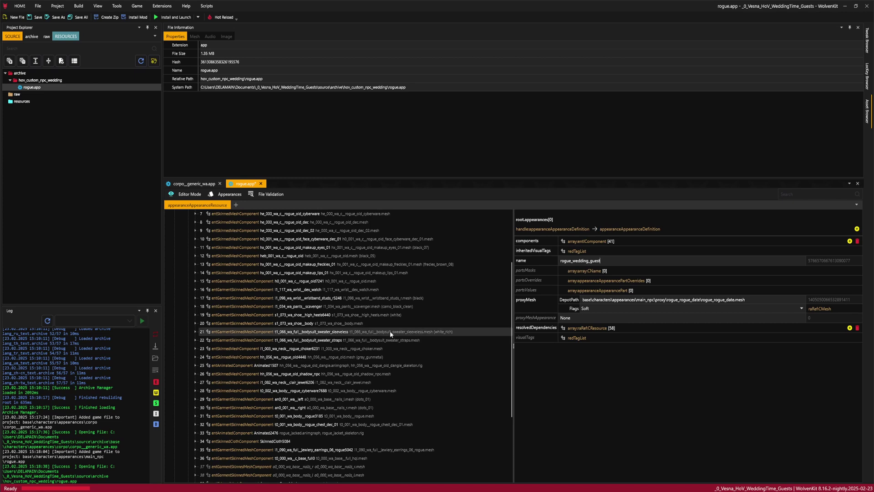
{"action": "right_click", "coordinate": [355, 340]}
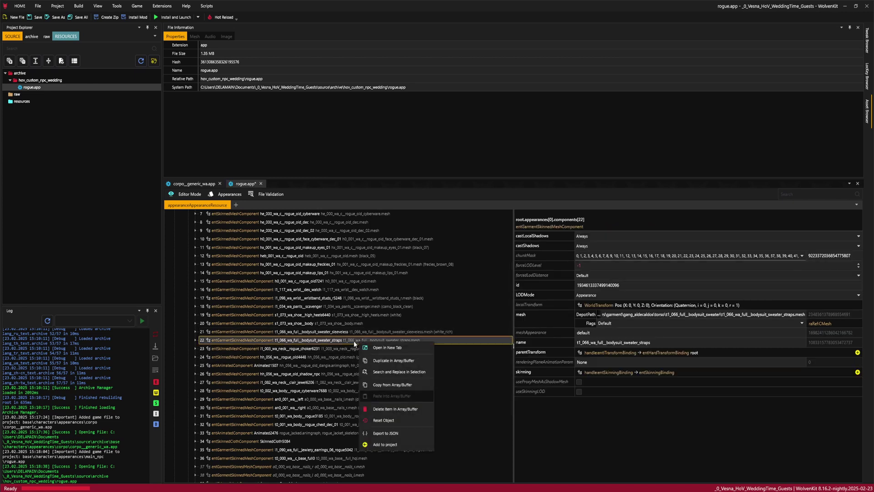
{"action": "left_click", "coordinate": [402, 409]}
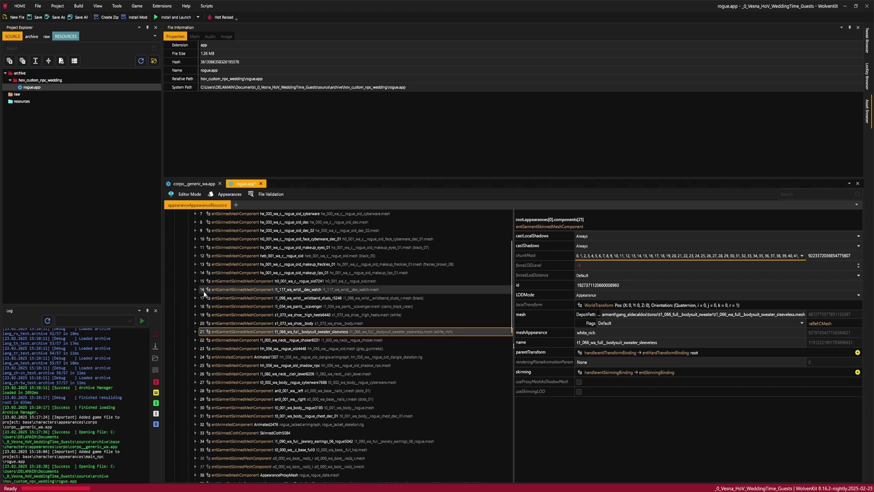
{"action": "right_click", "coordinate": [333, 341]}
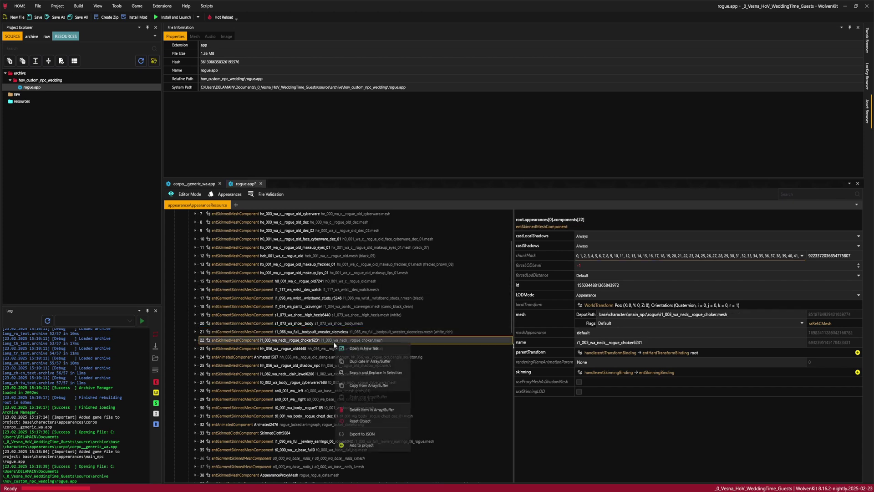
{"action": "left_click", "coordinate": [380, 410]}
Browse to base\characters\garment\citizen_fashion\torso\t1_070_full_hanako and add t1_070_wa_full_hanako.mesh
{"action": "left_click", "coordinate": [867, 112]}
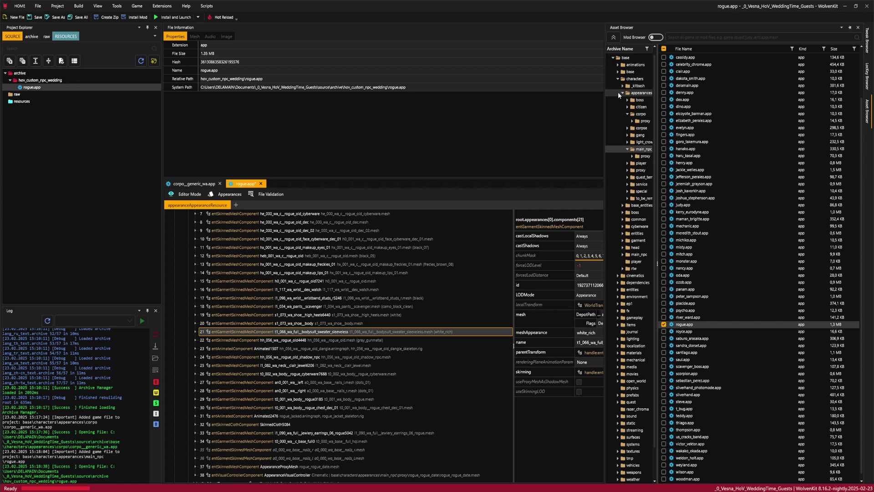
{"action": "left_click", "coordinate": [618, 79]}
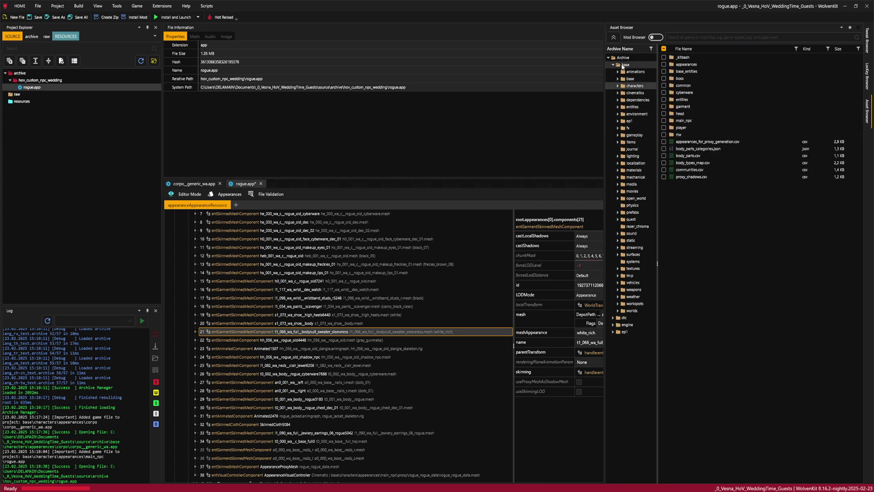
{"action": "left_click", "coordinate": [628, 80]}
{"action": "left_click", "coordinate": [625, 65]}
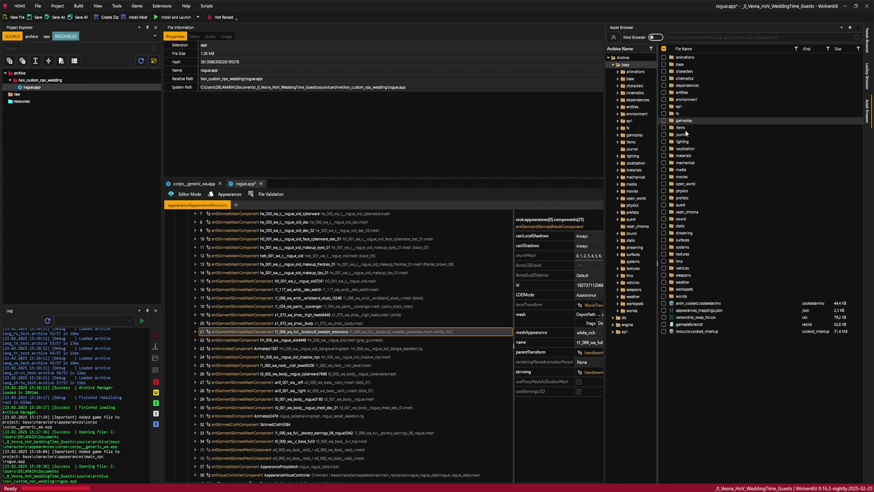
{"action": "double_click", "coordinate": [684, 72]}
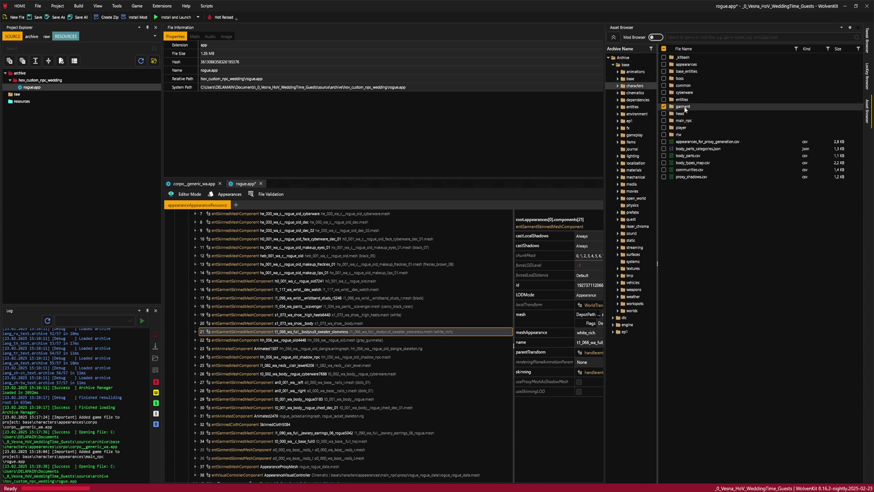
{"action": "double_click", "coordinate": [682, 107]}
{"action": "double_click", "coordinate": [687, 72]}
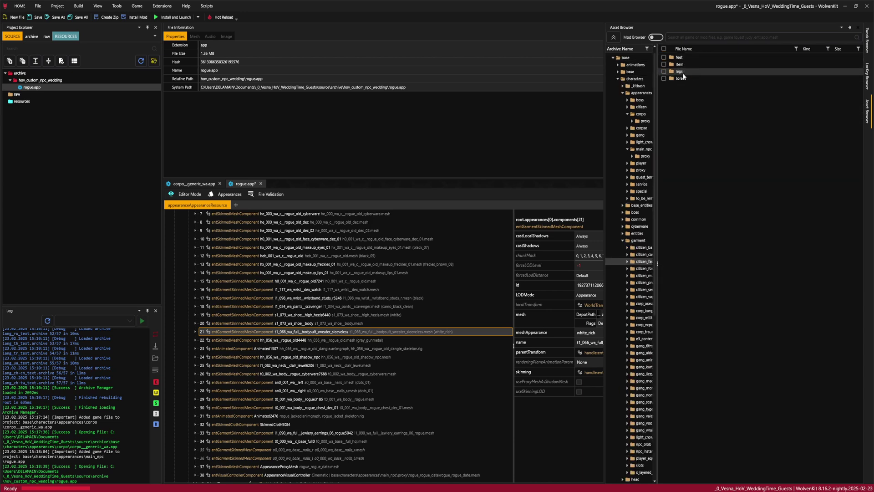
{"action": "double_click", "coordinate": [681, 78]}
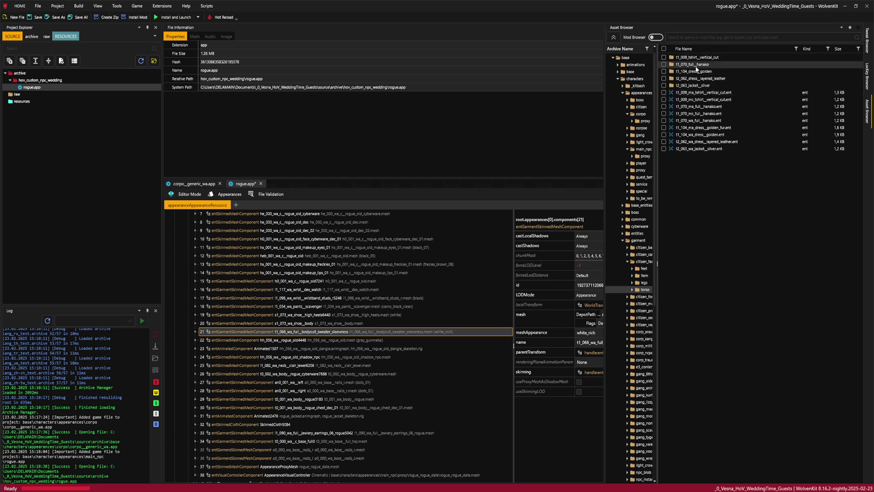
{"action": "double_click", "coordinate": [698, 67]}
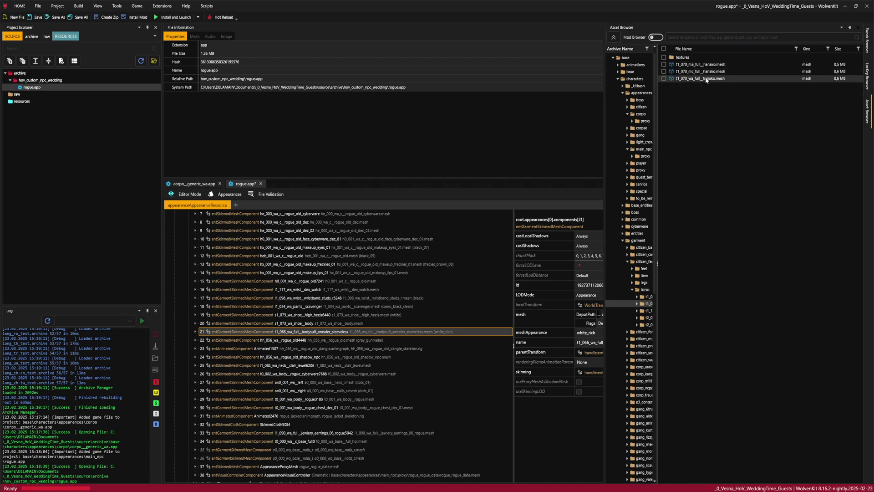
{"action": "double_click", "coordinate": [695, 79]}
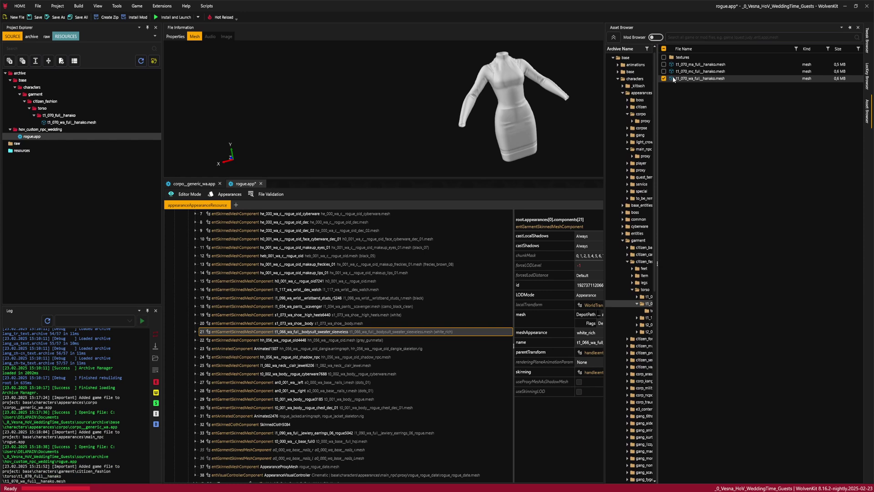
Drag the Hanako dress mesh into hov_custom_npc_wedding and delete the leftover base folder
{"action": "left_click_drag", "start_coordinate": [65, 123], "coordinate": [52, 138]}
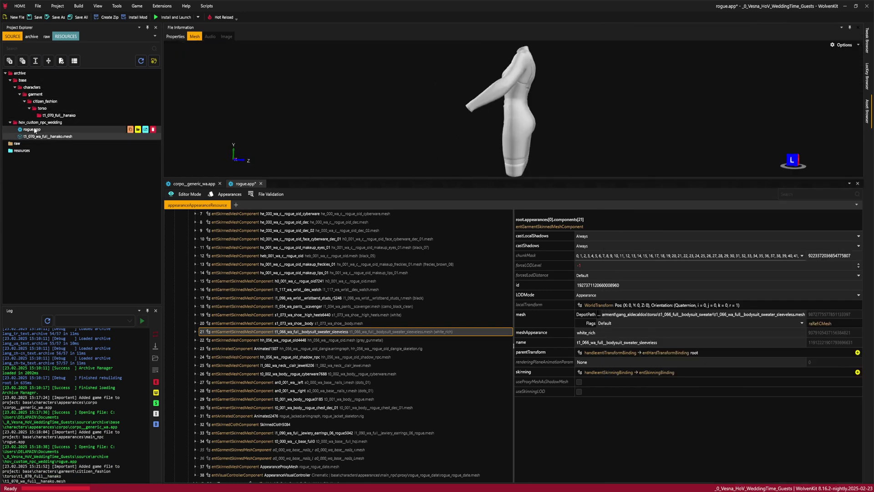
{"action": "left_click", "coordinate": [152, 81]}
{"action": "key", "text": "Delete"}
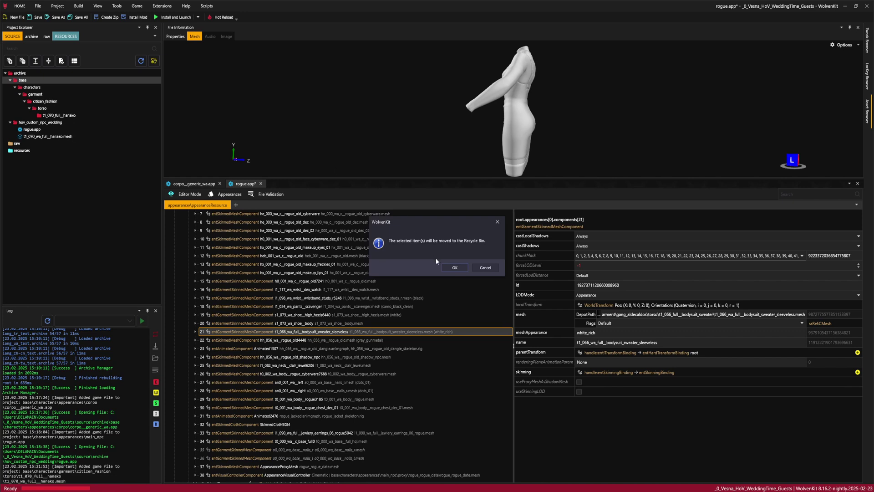
{"action": "left_click", "coordinate": [452, 268]}
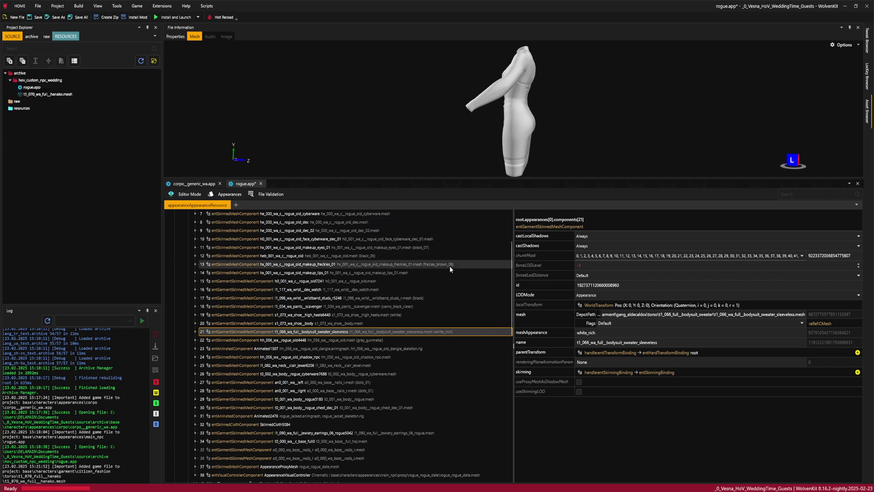
Paste the Hanako mesh's relative path into component 21's mesh DepotPath and save rogue.app
{"action": "right_click", "coordinate": [41, 96]}
{"action": "left_click", "coordinate": [78, 175]}
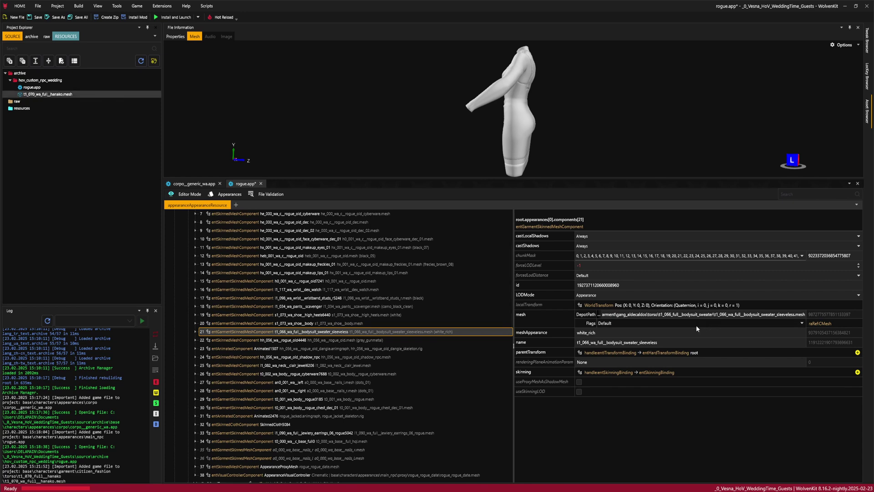
{"action": "left_click", "coordinate": [667, 314]}
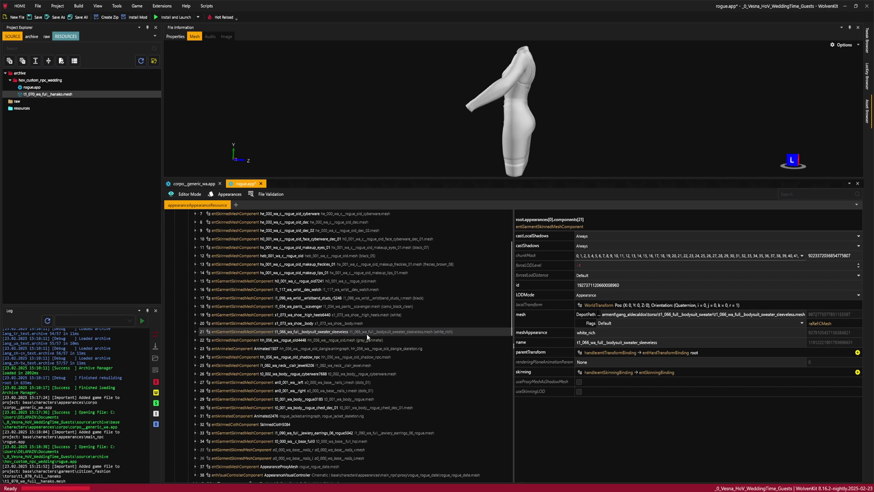
{"action": "left_click", "coordinate": [366, 333]}
{"action": "left_click", "coordinate": [629, 317]}
{"action": "key", "text": "ctrl+a"}
{"action": "type", "text": "hov_custom_npc_wedding\\t1_070_wa_full__hanako.mesh"}
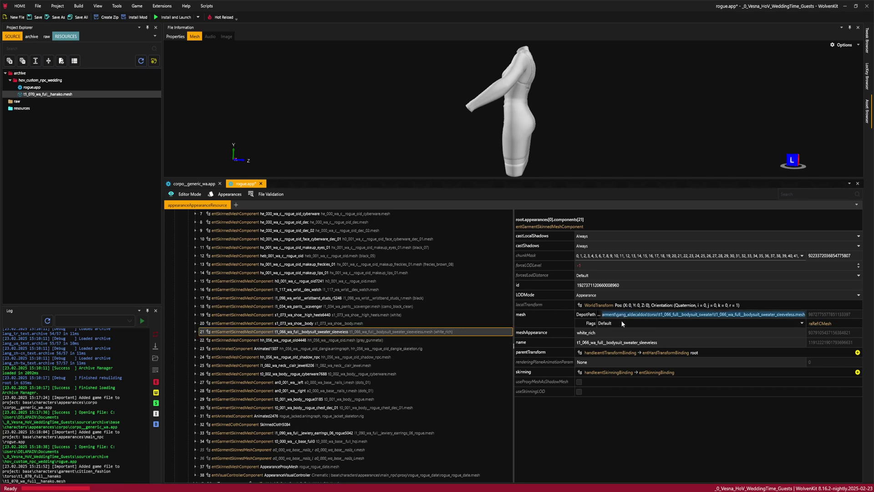
{"action": "key", "text": "Return"}
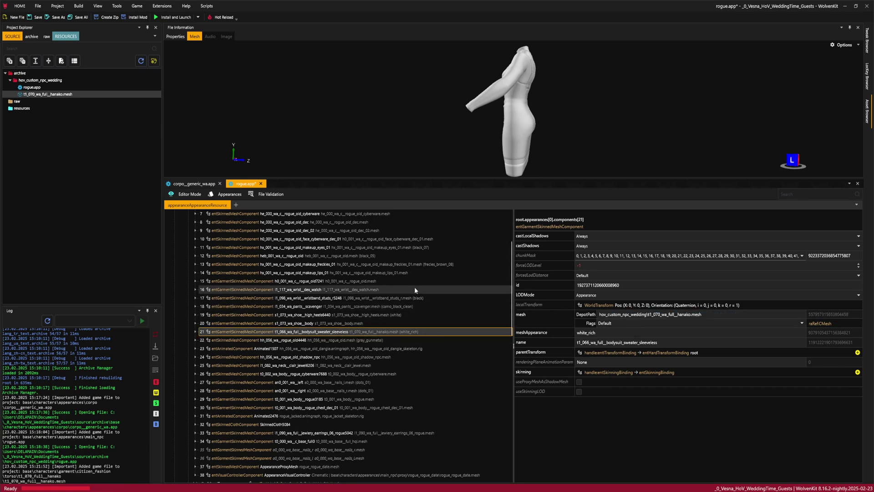
{"action": "key", "text": "ctrl+s"}
Open t1_070_wa_full_hanako.mesh and show its Mesh Preview
{"action": "double_click", "coordinate": [45, 94]}
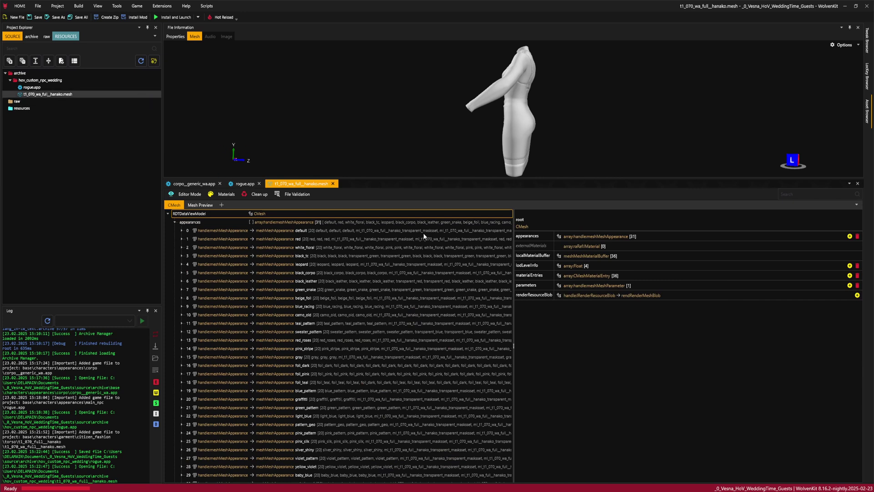
{"action": "scroll", "coordinate": [343, 415], "scroll_direction": "down", "scroll_amount": 3}
{"action": "scroll", "coordinate": [316, 394], "scroll_direction": "up", "scroll_amount": 2}
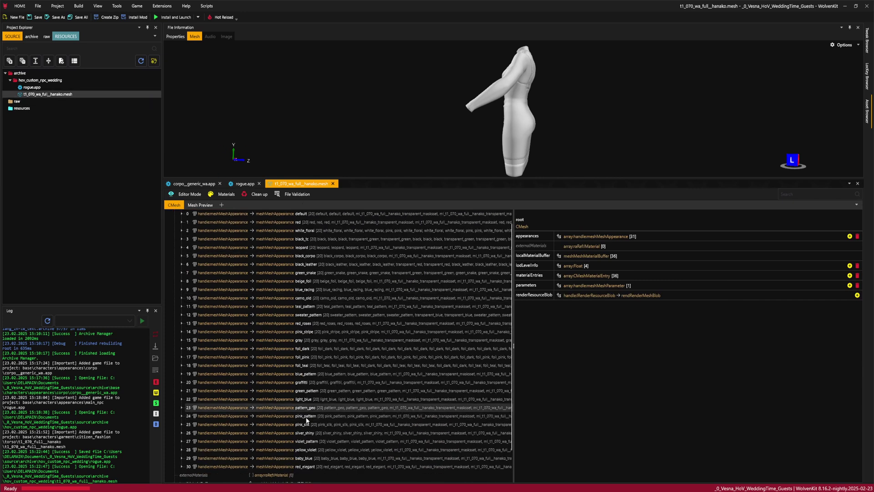
{"action": "scroll", "coordinate": [316, 320], "scroll_direction": "up", "scroll_amount": 1}
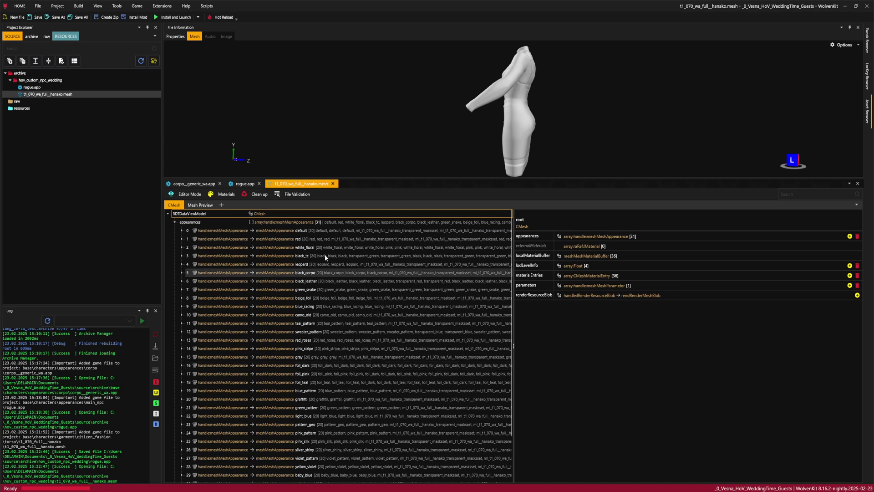
{"action": "left_click", "coordinate": [192, 205]}
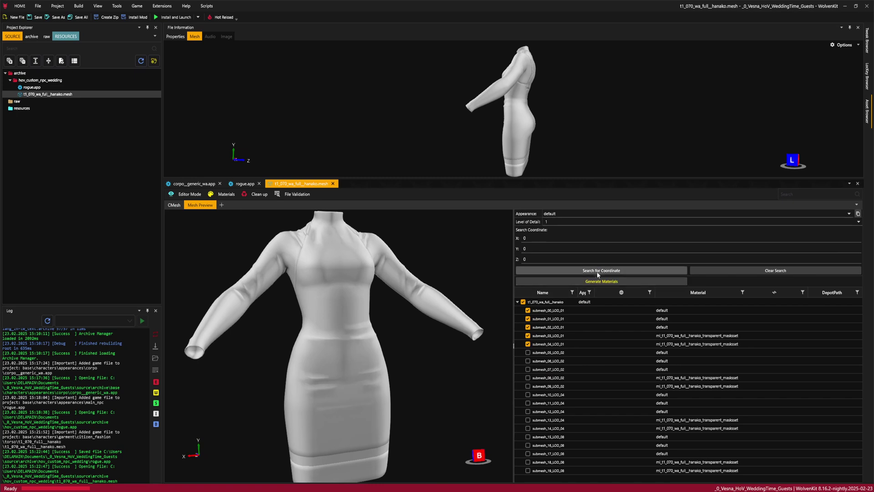
Preview the dress in its teal_pattern appearance, orbiting to view front and back
{"action": "left_click", "coordinate": [567, 214]}
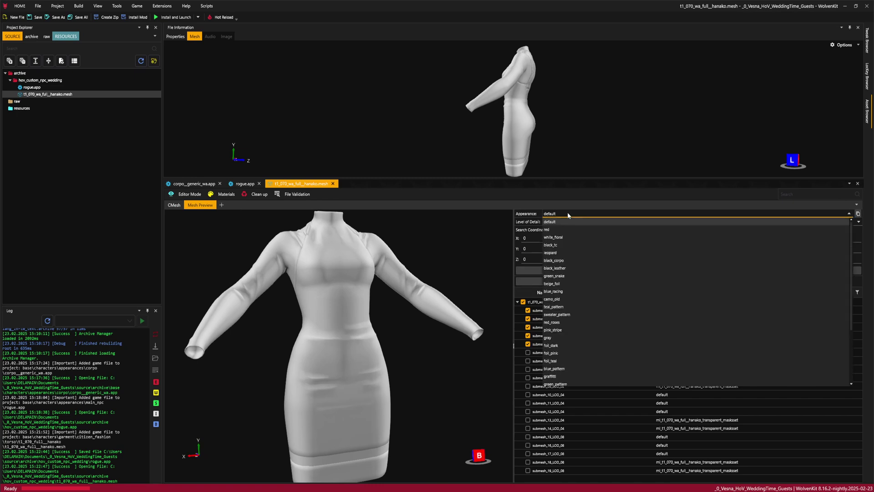
{"action": "left_click", "coordinate": [553, 307]}
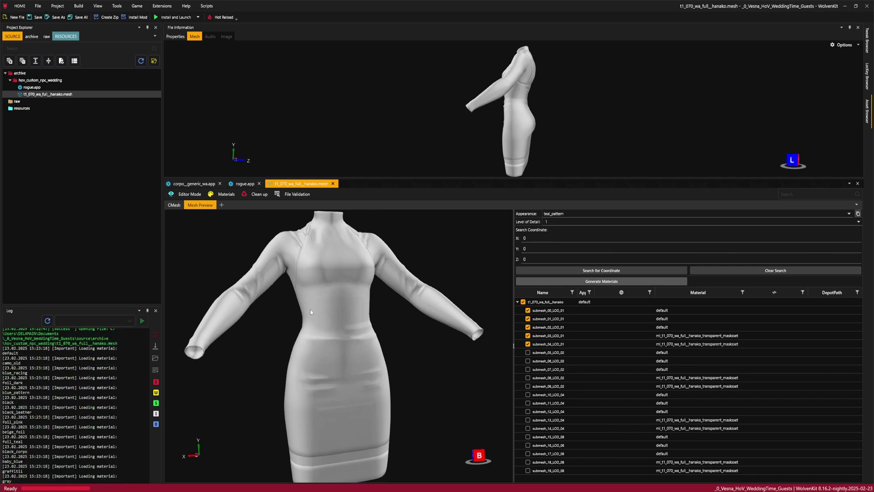
{"action": "left_click_drag", "start_coordinate": [337, 260], "coordinate": [320, 282]}
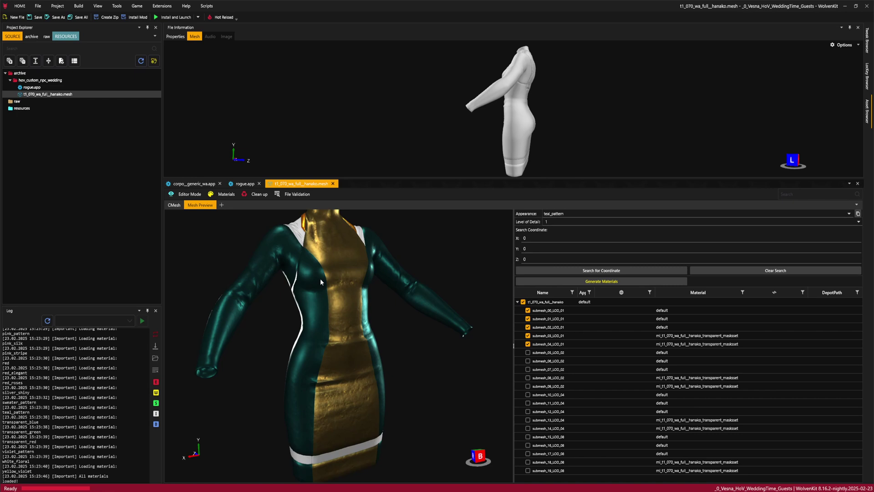
{"action": "left_click_drag", "start_coordinate": [320, 283], "coordinate": [315, 254]}
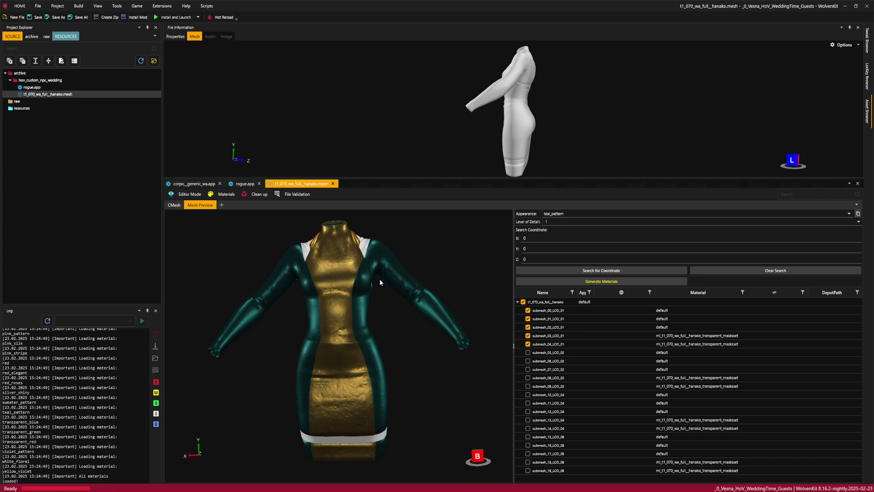
{"action": "left_click_drag", "start_coordinate": [383, 274], "coordinate": [390, 280]}
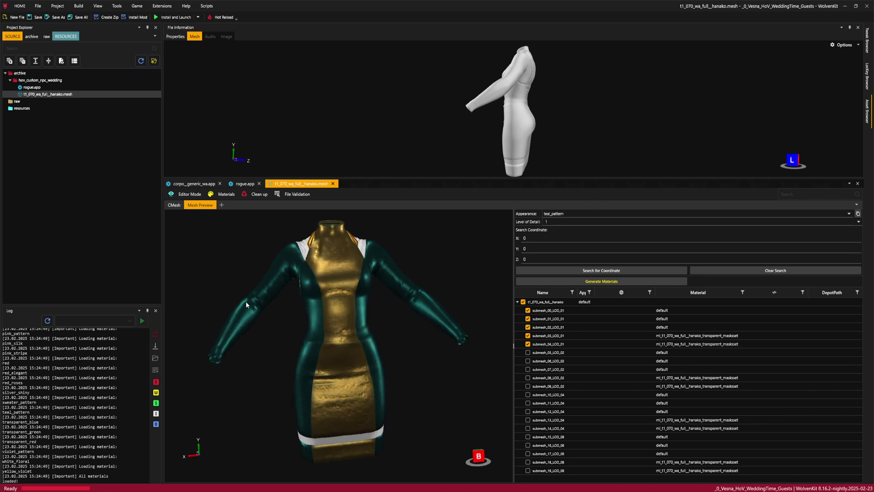
{"action": "left_click_drag", "start_coordinate": [199, 225], "coordinate": [156, 211]}
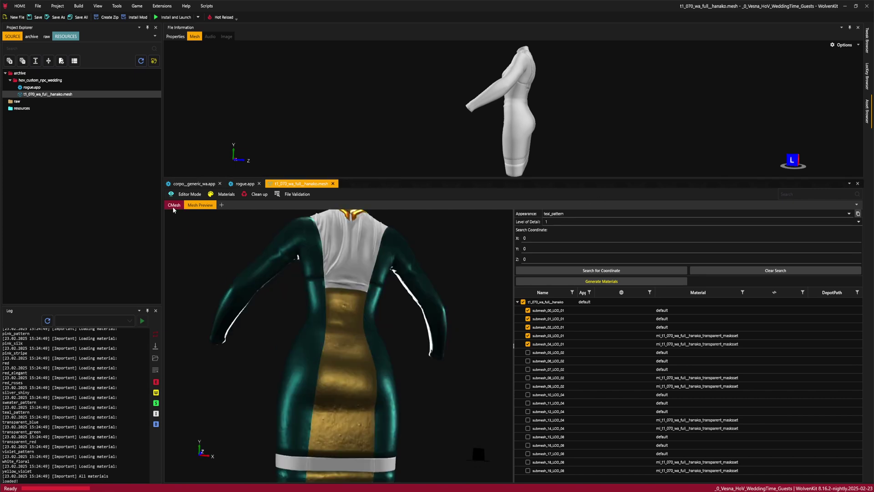
{"action": "left_click", "coordinate": [173, 206]}
In rogue.app, rename the dress component 21 to dress
{"action": "left_click", "coordinate": [309, 322]}
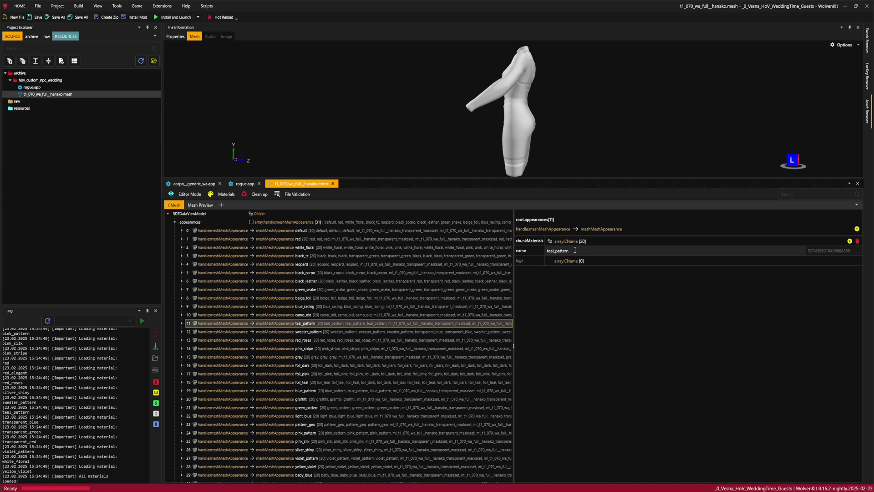
{"action": "left_click", "coordinate": [245, 183]}
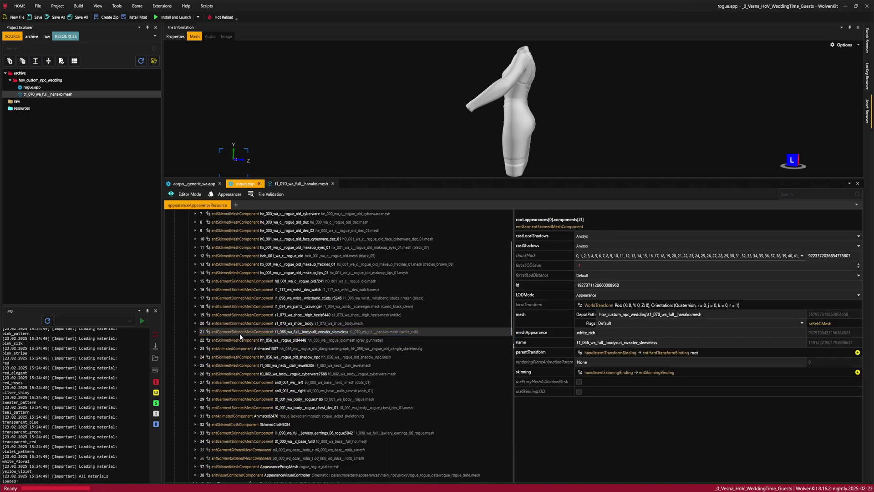
{"action": "left_click", "coordinate": [328, 334]}
{"action": "left_click_drag", "start_coordinate": [673, 342], "coordinate": [582, 353]}
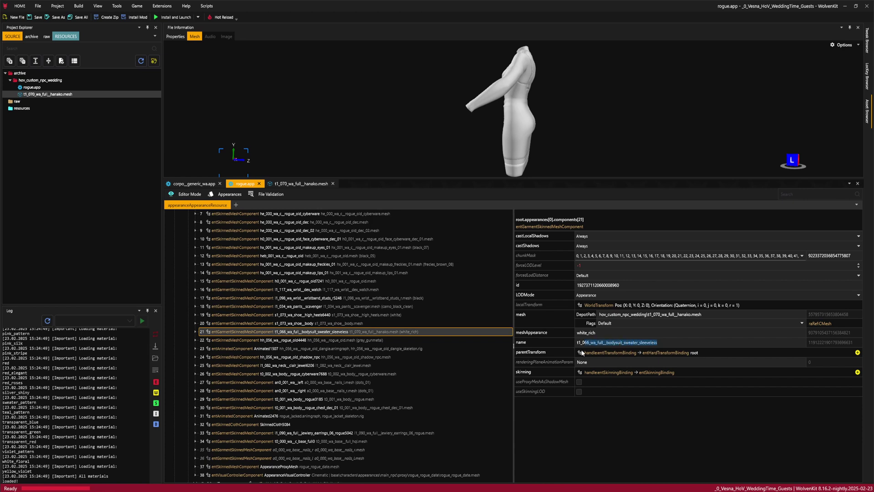
{"action": "type", "text": "dress"}
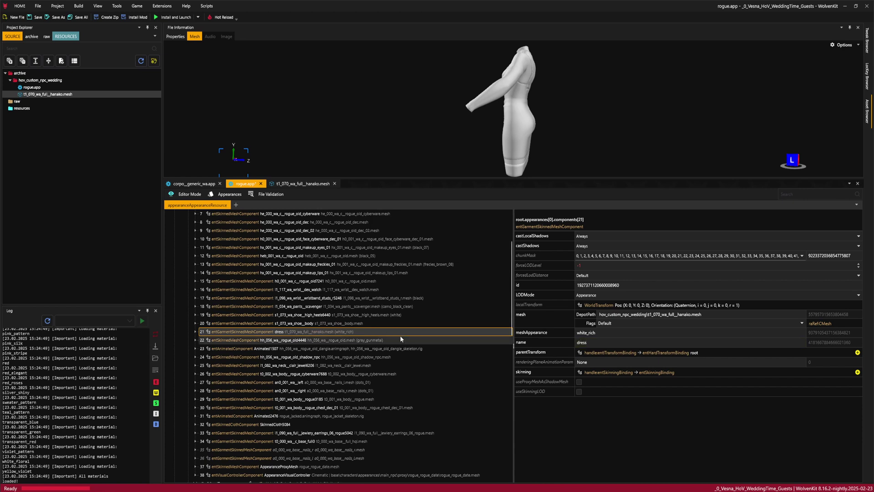
Replace the component's white_rich meshAppearance with teal_pattern
{"action": "left_click", "coordinate": [297, 329]}
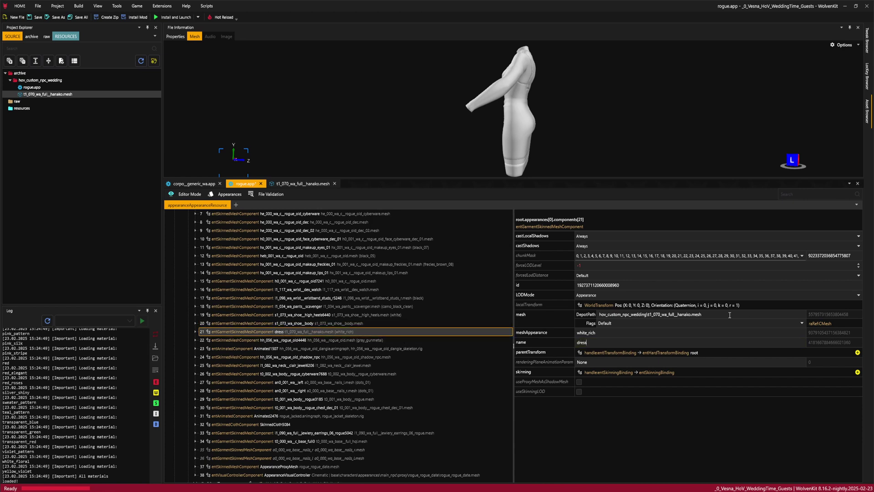
{"action": "left_click", "coordinate": [602, 332]}
{"action": "key", "text": "ctrl+a"}
{"action": "type", "text": "teal_pattern"}
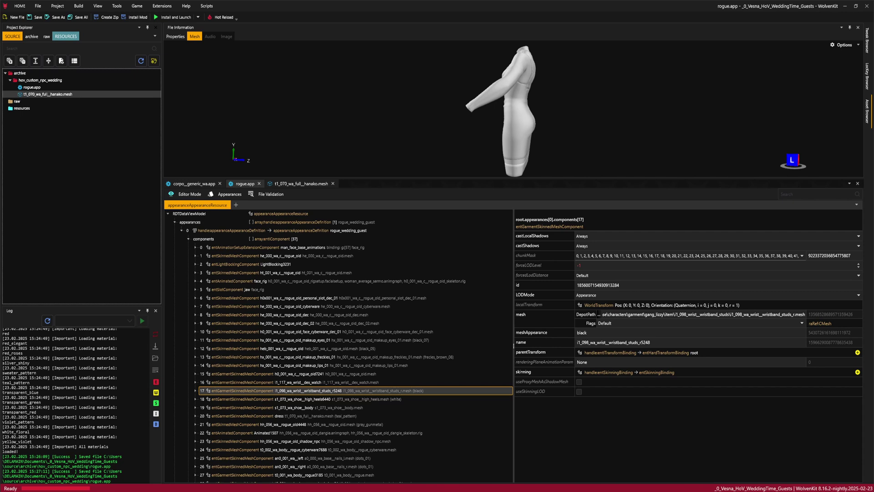
{"action": "left_click", "coordinate": [32, 87]}
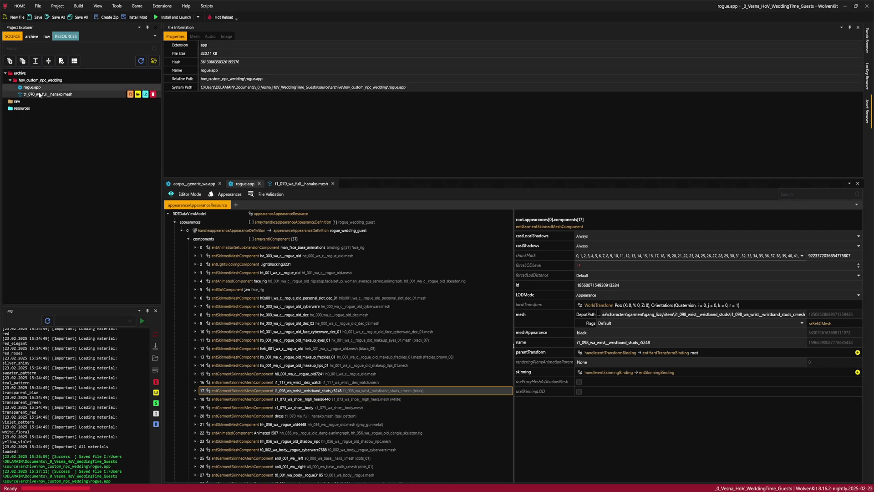